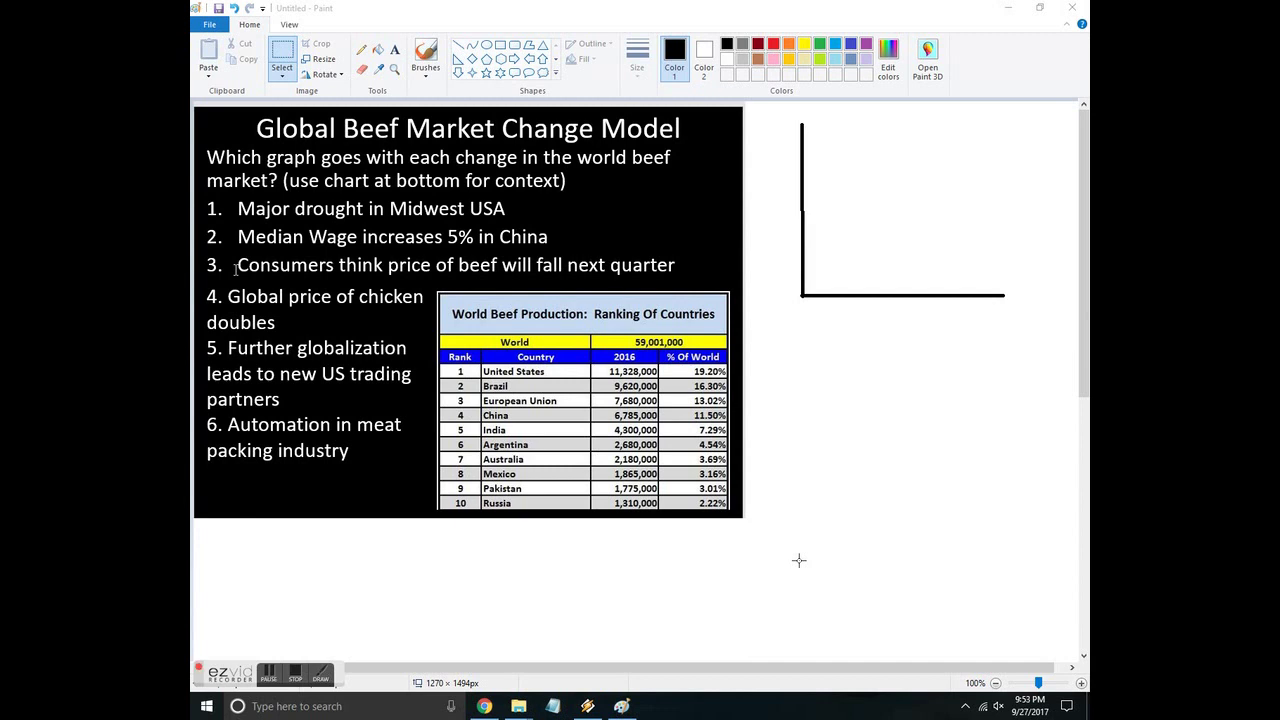
Step: With the brush, hand-write P at the top of the vertical axis and Q under the horizontal axis
left_click(430, 60)
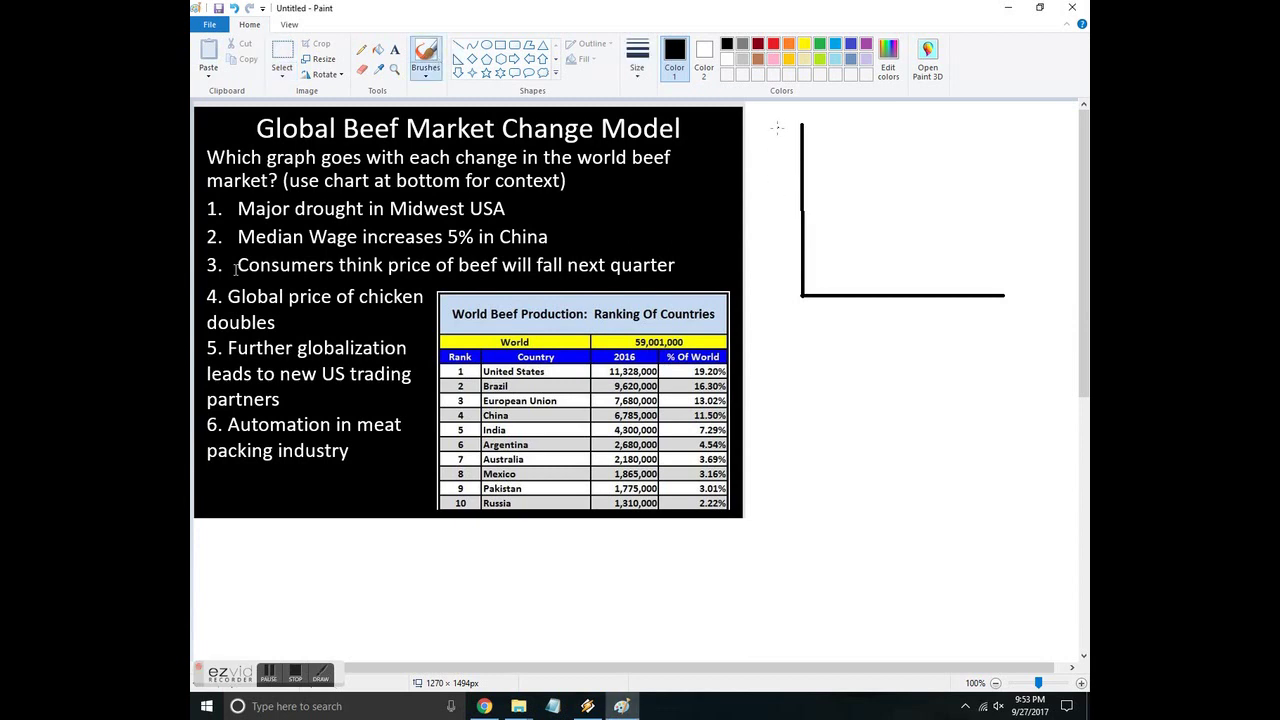
left_click_drag(770, 110, 769, 146)
left_click_drag(771, 112, 772, 130)
mouse_move(1012, 312)
left_mouse_down()
mouse_move(996, 325)
mouse_move(1016, 314)
mouse_move(1019, 355)
left_mouse_up()
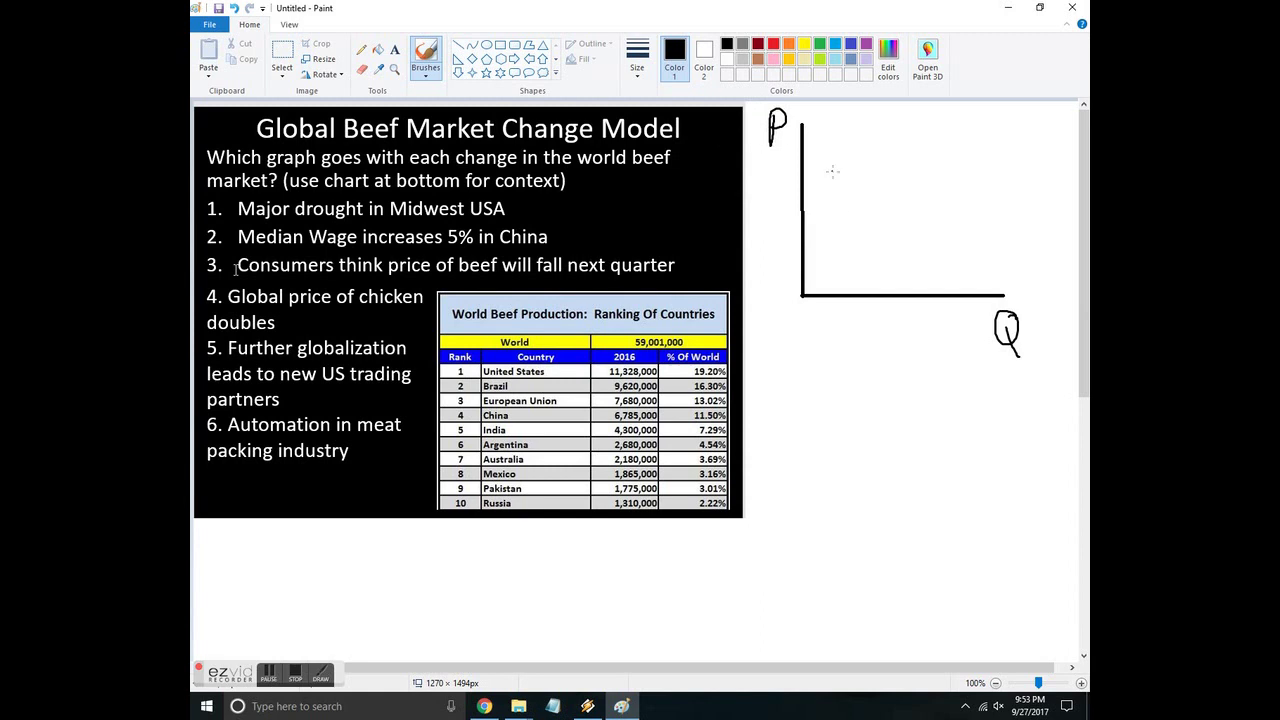
Step: Draw a green downward-sloping demand line and a blue upward-sloping supply curve crossing it
left_click(820, 44)
left_click_drag(830, 137, 943, 281)
left_click(836, 44)
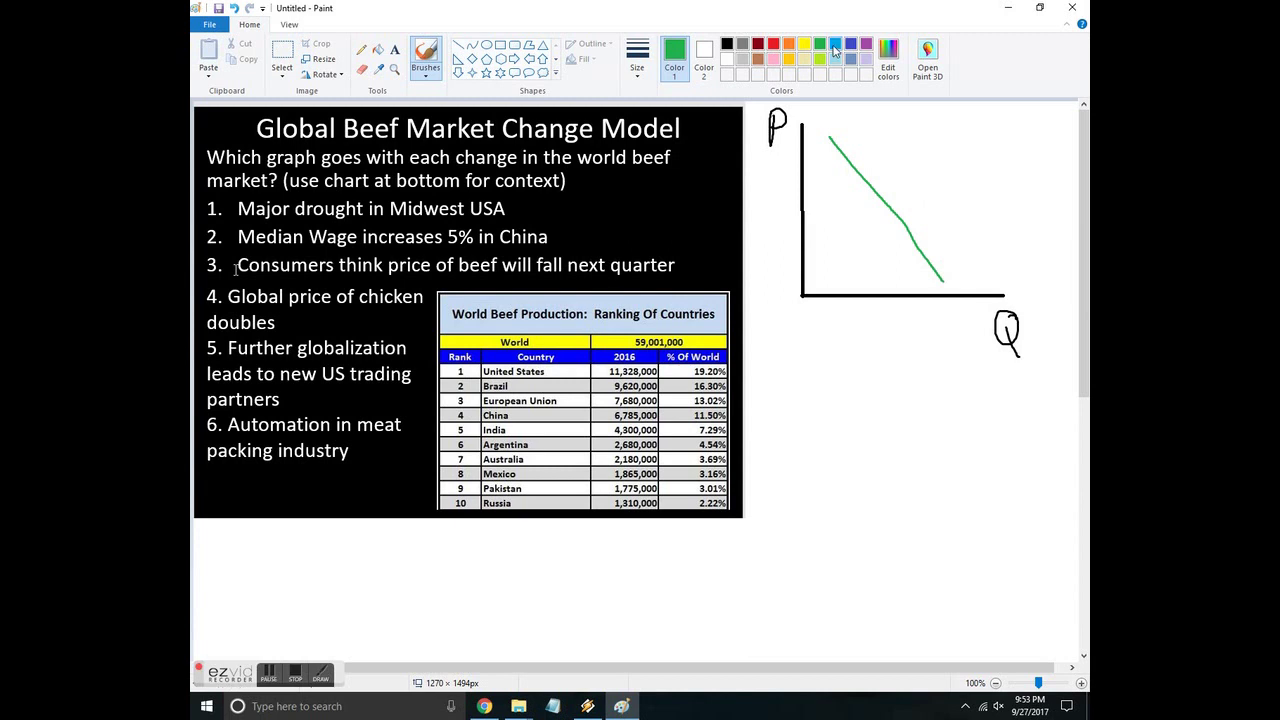
left_click_drag(967, 139, 818, 263)
key("ctrl+z")
left_click_drag(973, 132, 816, 272)
Step: Label the curves S and D and dash a line from the intersection to the P axis
left_click_drag(999, 120, 977, 146)
mouse_move(950, 259)
left_mouse_down()
mouse_move(967, 262)
mouse_move(950, 277)
left_mouse_up()
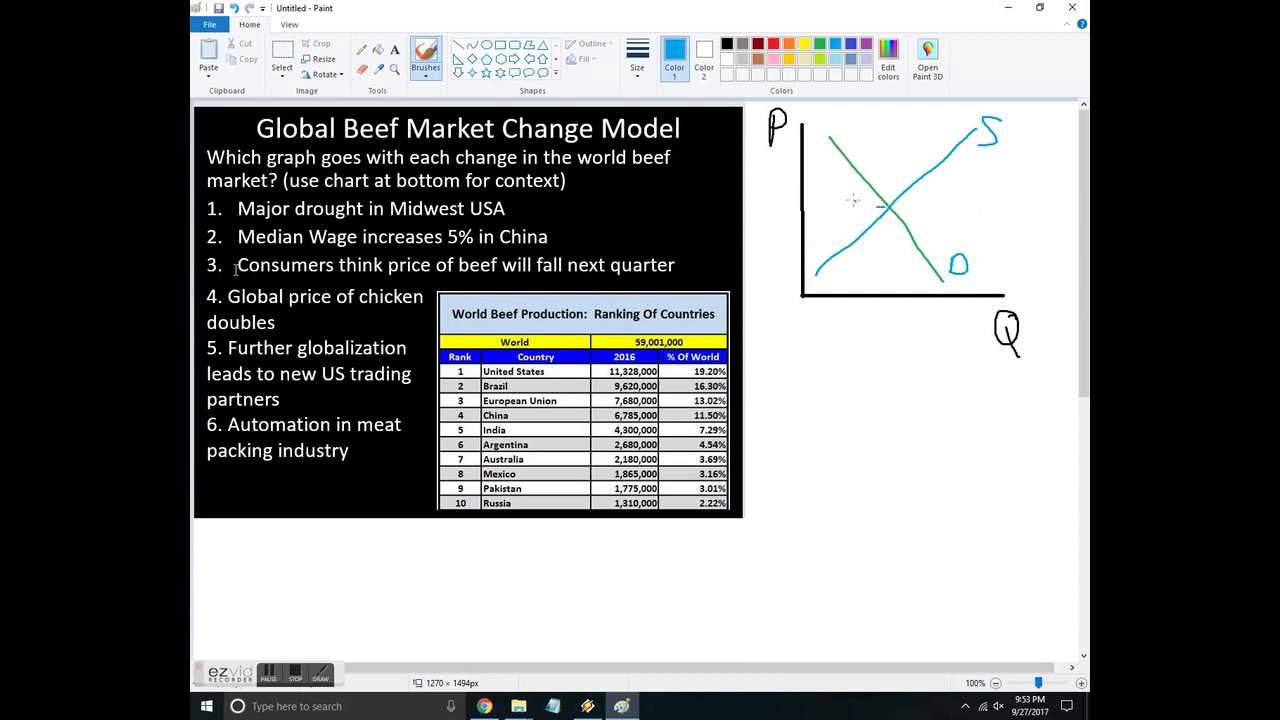
key("ctrl+z")
left_click_drag(848, 206, 812, 205)
mouse_move(806, 205)
left_mouse_down()
mouse_move(770, 220)
mouse_move(791, 208)
mouse_move(790, 224)
left_mouse_up()
mouse_move(540, 354)
left_mouse_down()
mouse_move(490, 355)
mouse_move(544, 386)
mouse_move(482, 356)
mouse_move(472, 372)
left_mouse_up()
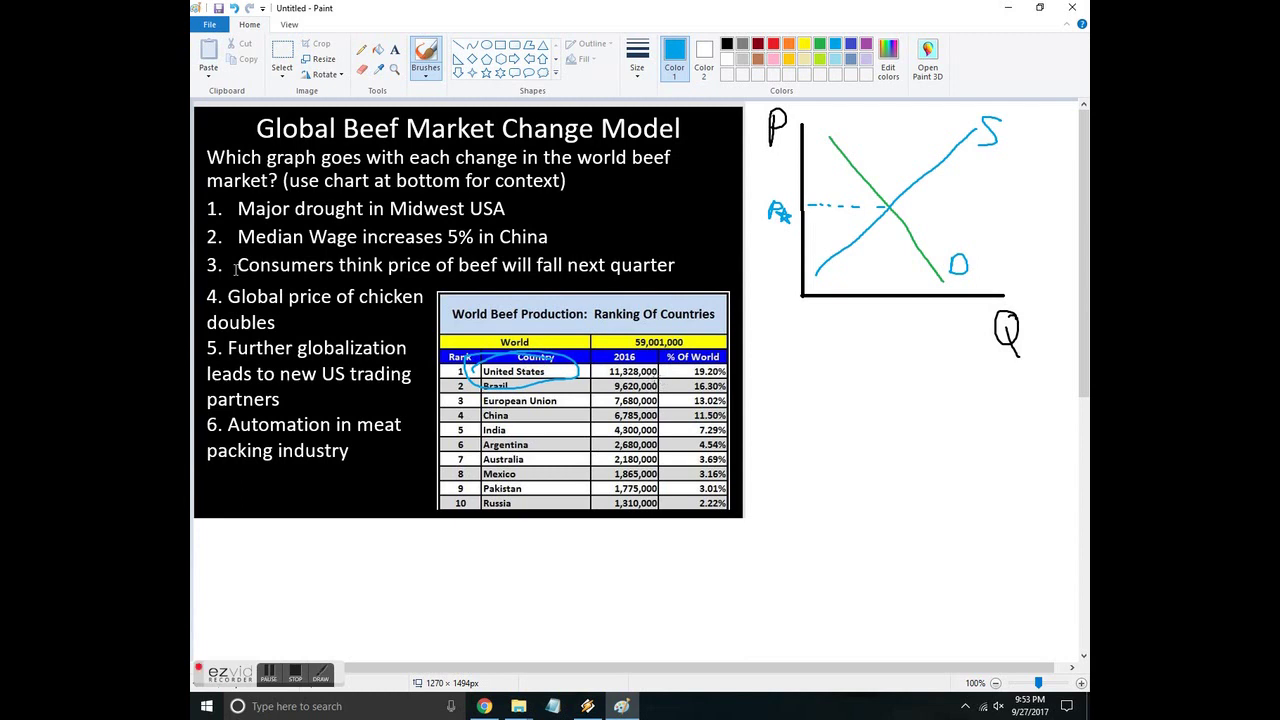
key("ctrl+z")
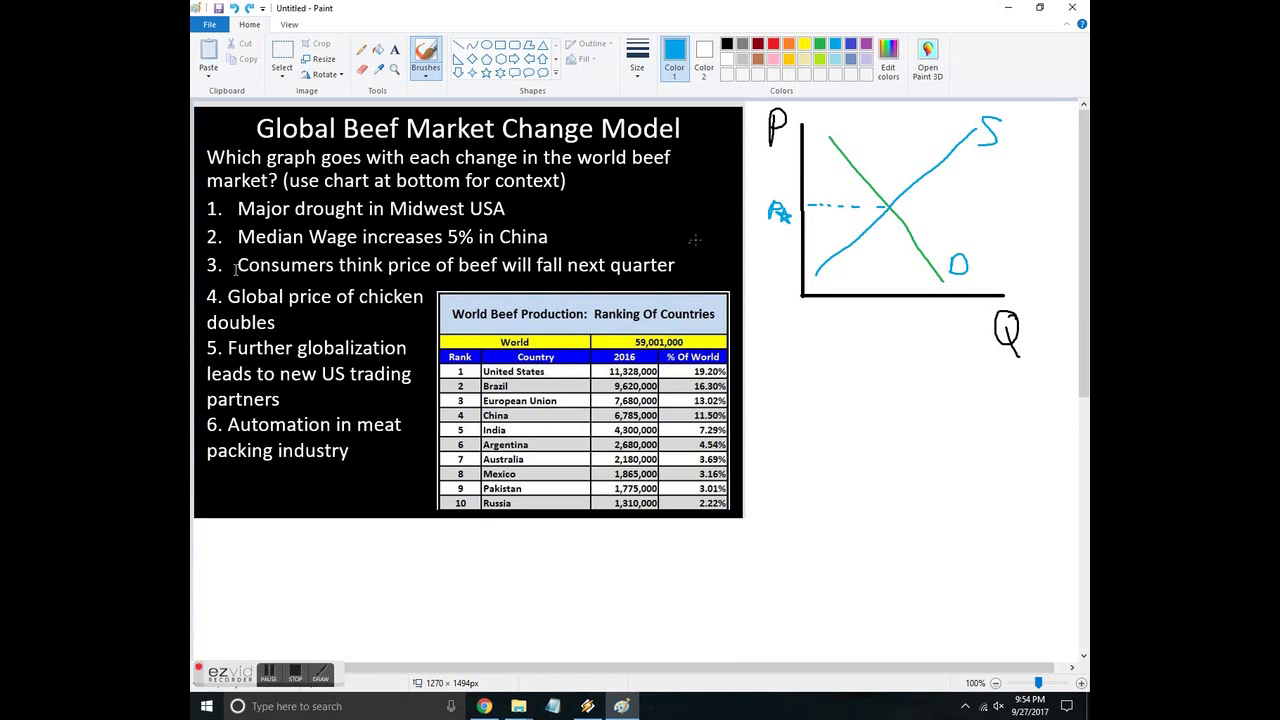
Step: Star the Midwest drought scenario and write an underlined Supply heading below the graph
left_click(866, 206)
left_click_drag(511, 198, 520, 218)
mouse_move(780, 352)
left_mouse_down()
mouse_move(766, 380)
mouse_move(834, 382)
left_mouse_up()
left_click_drag(838, 366, 848, 400)
left_click_drag(756, 381, 853, 400)
left_click_drag(769, 412, 768, 440)
left_click_drag(769, 406, 771, 426)
Step: List P, E, S, T under Supply and draw a divider between the columns
mouse_move(769, 448)
left_mouse_down()
mouse_move(766, 486)
mouse_move(786, 484)
left_mouse_up()
left_click_drag(766, 466, 782, 466)
left_click_drag(768, 450, 787, 447)
left_click_drag(780, 498, 760, 522)
mouse_move(742, 538)
left_mouse_down()
mouse_move(780, 540)
mouse_move(761, 570)
left_mouse_up()
left_click_drag(886, 334, 836, 598)
Step: Write an underlined Demand heading for the second column
mouse_move(902, 364)
left_mouse_down()
mouse_move(901, 406)
mouse_move(906, 394)
mouse_move(945, 406)
left_mouse_up()
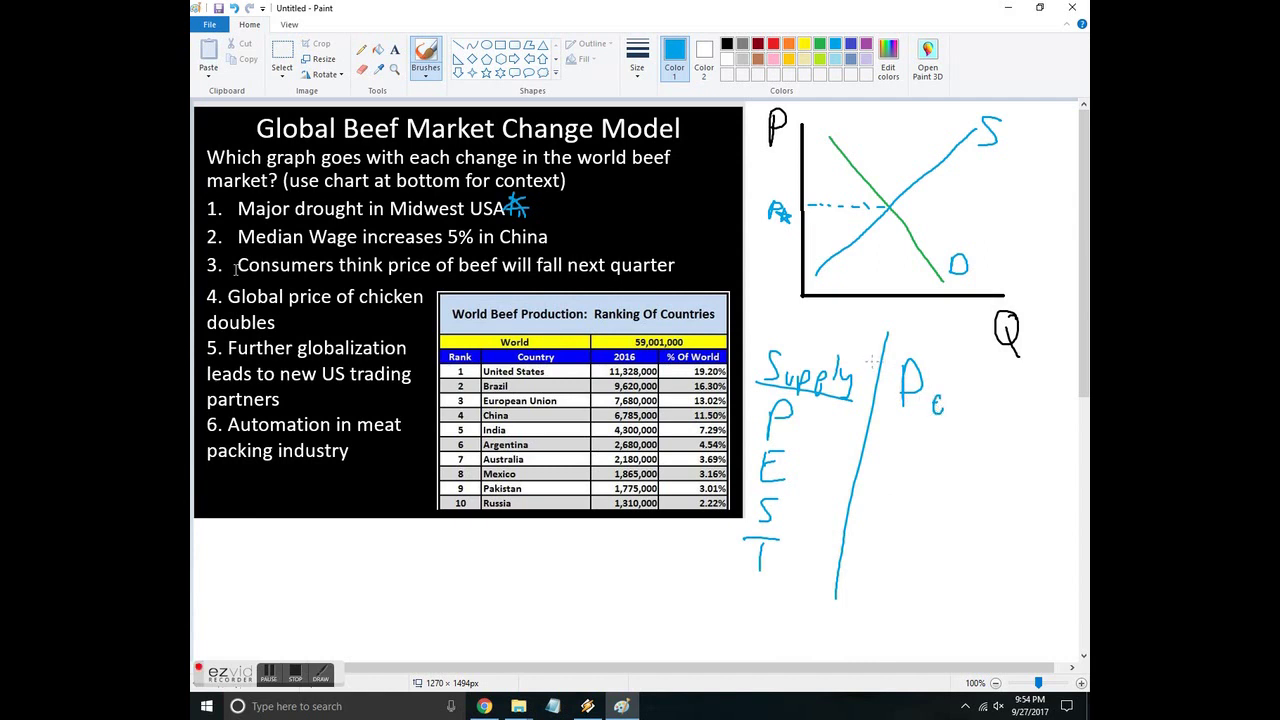
key("ctrl+z")
key("ctrl+z")
key("ctrl+z")
left_click_drag(897, 366, 896, 404)
mouse_move(897, 368)
left_mouse_down()
mouse_move(908, 380)
mouse_move(897, 405)
left_mouse_up()
left_click_drag(914, 396, 987, 408)
left_click_drag(887, 408, 982, 421)
Step: List T, R, I, B, E under the Demand heading
mouse_move(900, 428)
left_mouse_down()
mouse_move(934, 428)
mouse_move(910, 484)
left_mouse_up()
mouse_move(910, 458)
left_mouse_down()
mouse_move(930, 484)
mouse_move(906, 520)
left_mouse_up()
mouse_move(894, 522)
left_mouse_down()
mouse_move(916, 520)
mouse_move(920, 499)
mouse_move(896, 560)
left_mouse_up()
left_click_drag(897, 530, 900, 556)
left_click_drag(896, 560, 910, 585)
left_click_drag(896, 570, 908, 570)
left_click_drag(896, 560, 916, 560)
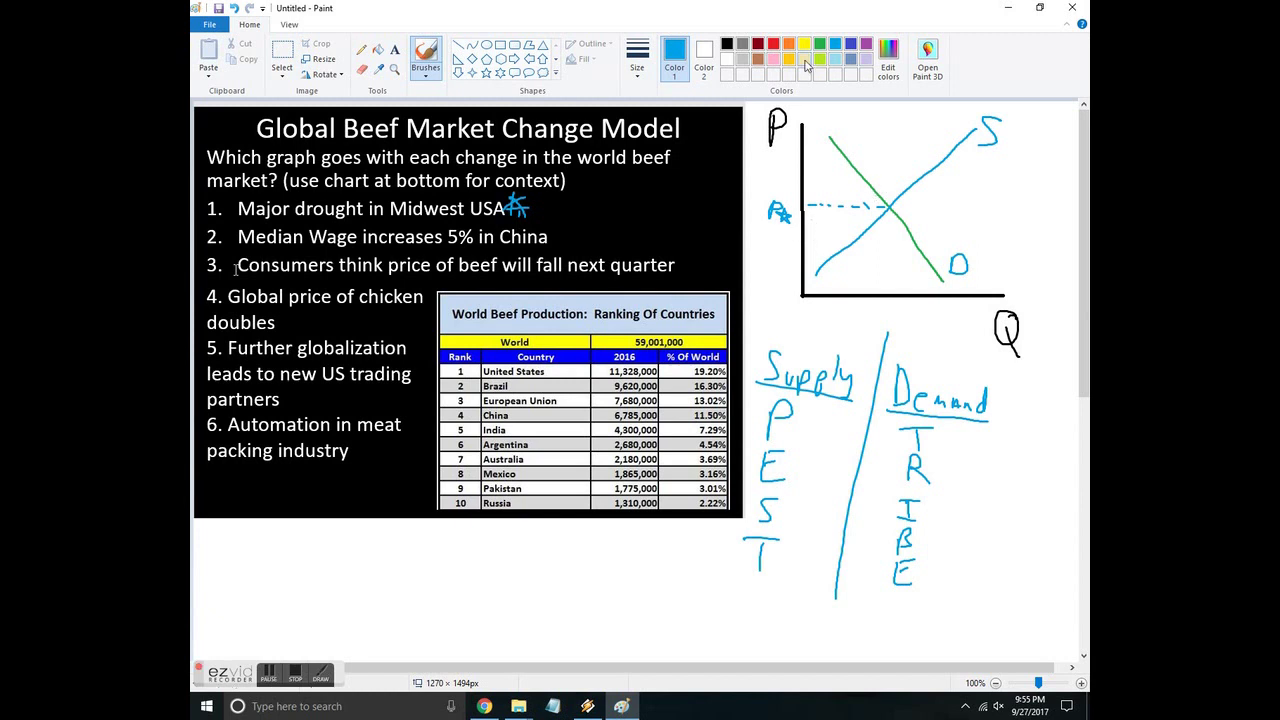
left_click(774, 45)
left_click_drag(816, 230, 942, 118)
mouse_move(934, 142)
left_mouse_down()
mouse_move(930, 152)
mouse_move(946, 150)
mouse_move(922, 142)
mouse_move(918, 162)
left_mouse_up()
mouse_move(846, 218)
left_mouse_down()
mouse_move(860, 212)
mouse_move(842, 216)
mouse_move(852, 226)
left_mouse_up()
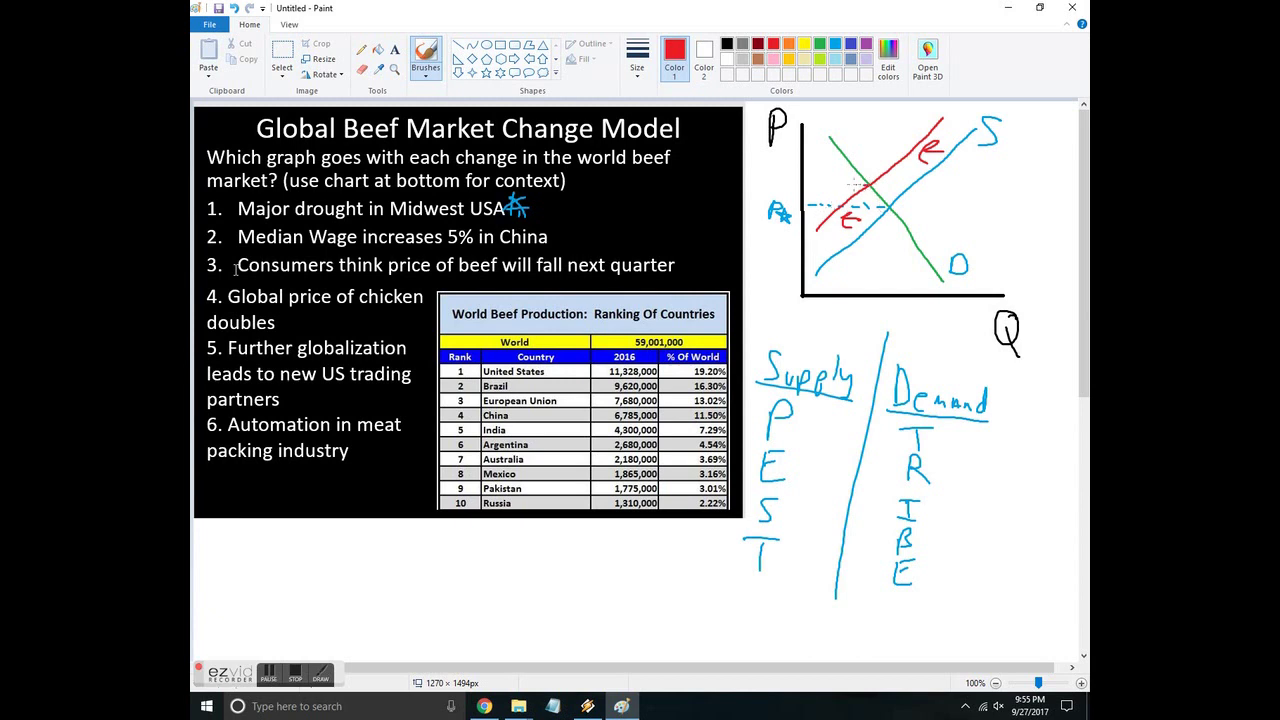
mouse_move(850, 183)
left_mouse_down()
mouse_move(806, 183)
mouse_move(787, 206)
mouse_move(795, 193)
left_mouse_up()
mouse_move(553, 202)
left_mouse_down()
mouse_move(540, 222)
mouse_move(609, 216)
left_mouse_up()
mouse_move(818, 404)
left_mouse_down()
mouse_move(820, 442)
mouse_move(828, 420)
left_mouse_up()
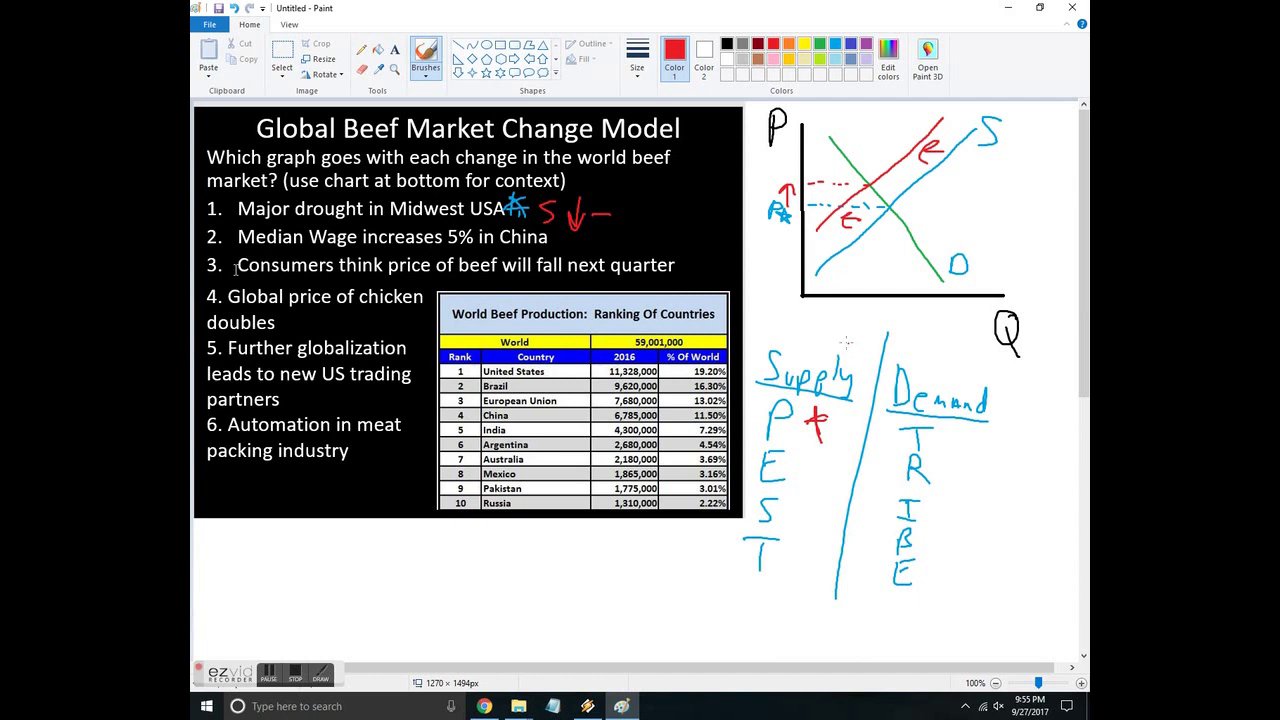
key("ctrl+z")
key("ctrl+z")
key("ctrl+z")
key("ctrl+z")
key("ctrl+z")
key("ctrl+z")
key("ctrl+z")
key("ctrl+z")
key("ctrl+z")
key("ctrl+z")
key("ctrl+z")
key("ctrl+z")
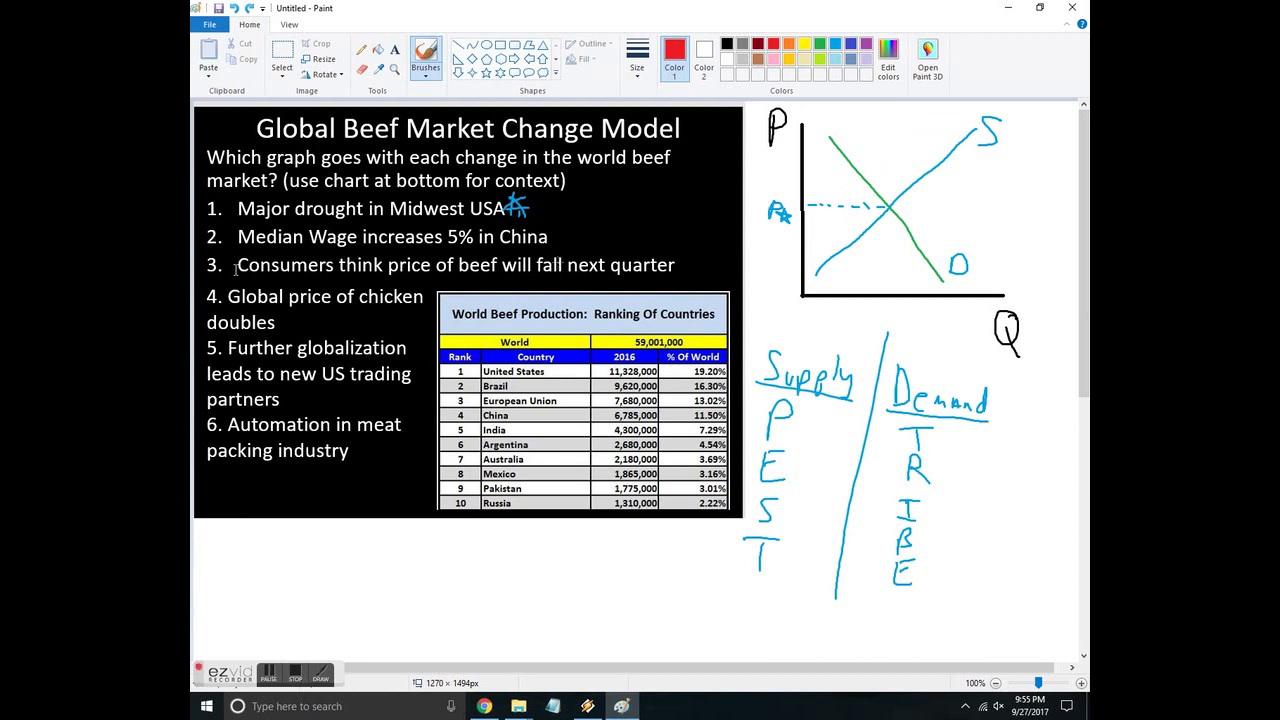
Step: Mark the China wage item and draw a right-shifted red D′ with a higher dashed price line
mouse_move(566, 223)
left_mouse_down()
mouse_move(553, 250)
mouse_move(570, 248)
mouse_move(557, 246)
left_mouse_up()
left_click_drag(900, 205, 932, 214)
mouse_move(889, 125)
left_mouse_down()
mouse_move(994, 266)
mouse_move(1011, 247)
left_mouse_up()
left_click_drag(926, 172, 864, 171)
mouse_move(866, 170)
left_mouse_down()
mouse_move(780, 178)
mouse_move(791, 191)
left_mouse_up()
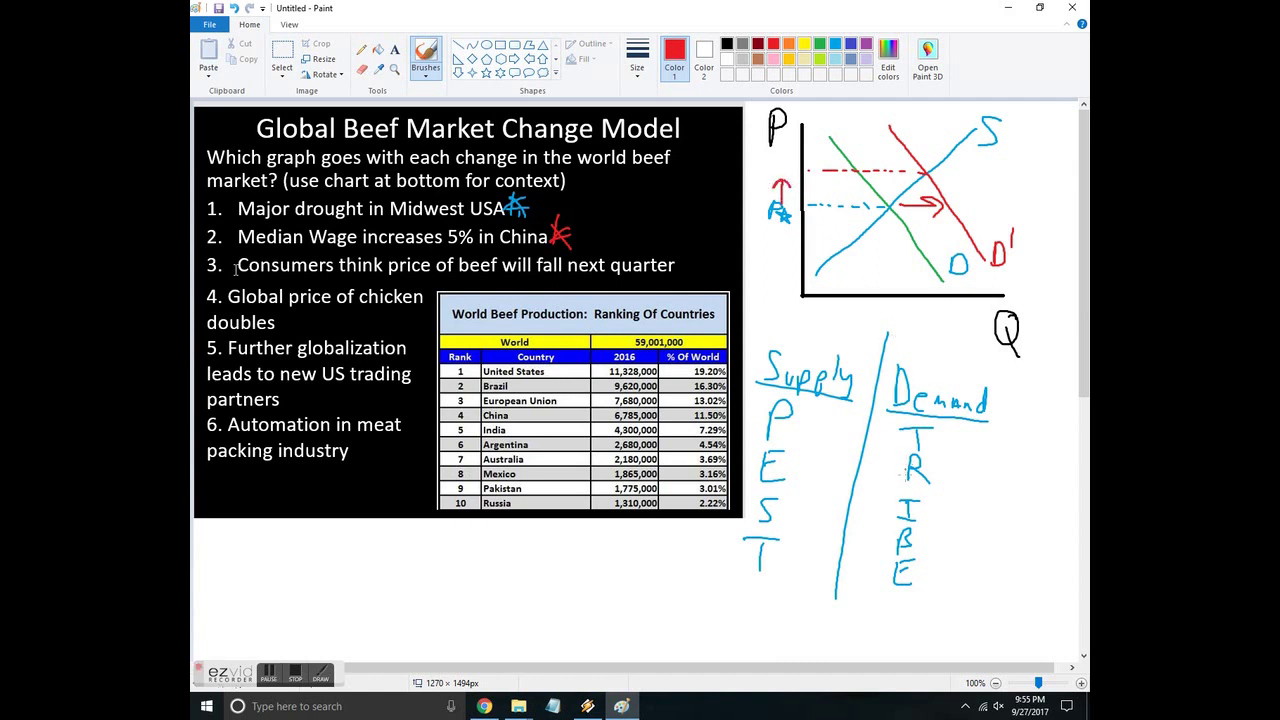
mouse_move(941, 499)
left_mouse_down()
mouse_move(940, 517)
mouse_move(947, 500)
mouse_move(933, 495)
mouse_move(951, 505)
left_mouse_up()
key("ctrl+z")
key("ctrl+z")
key("ctrl+z")
key("ctrl+z")
key("ctrl+z")
key("ctrl+z")
key("ctrl+z")
key("ctrl+z")
key("ctrl+z")
key("ctrl+z")
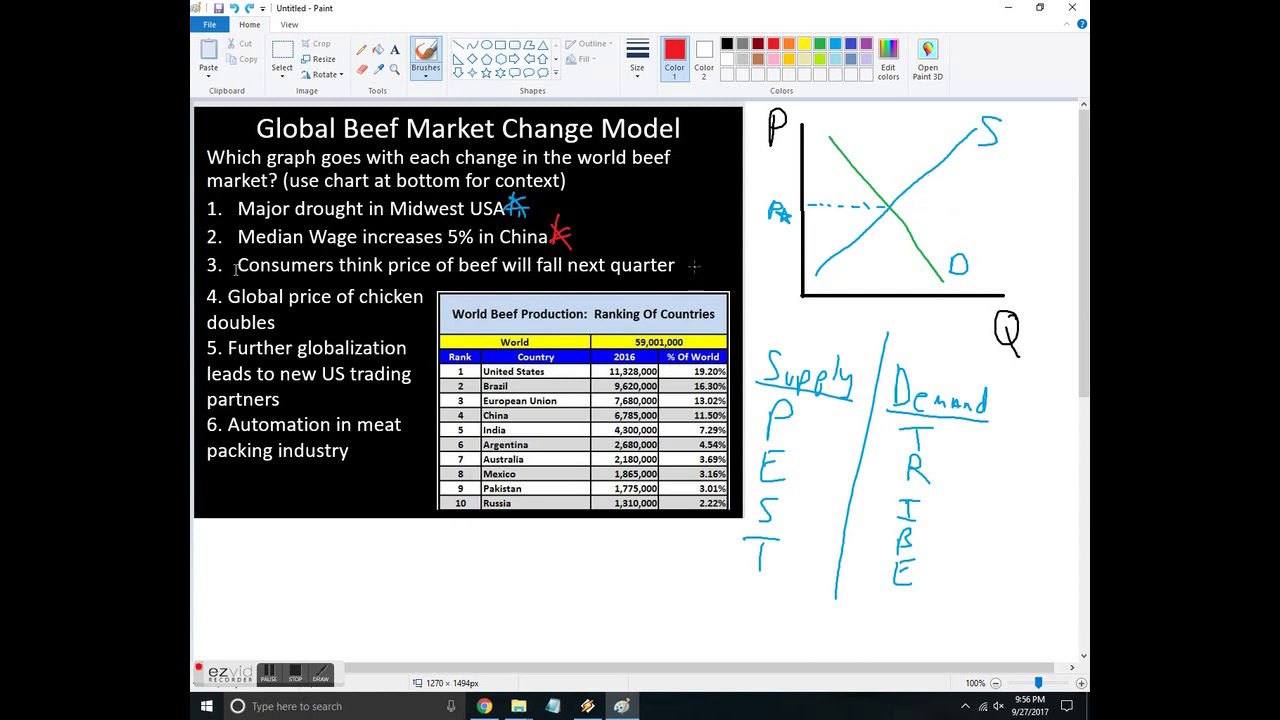
Step: Star the falling-price-expectation item, mark both E letters, circle Demand, and write 0 at the origin
mouse_move(686, 266)
left_mouse_down()
mouse_move(680, 252)
mouse_move(692, 276)
mouse_move(672, 262)
left_mouse_up()
left_click_drag(791, 464, 813, 464)
left_click_drag(914, 573, 926, 576)
mouse_move(999, 393)
left_mouse_down()
mouse_move(884, 378)
mouse_move(1010, 420)
mouse_move(1008, 396)
left_mouse_up()
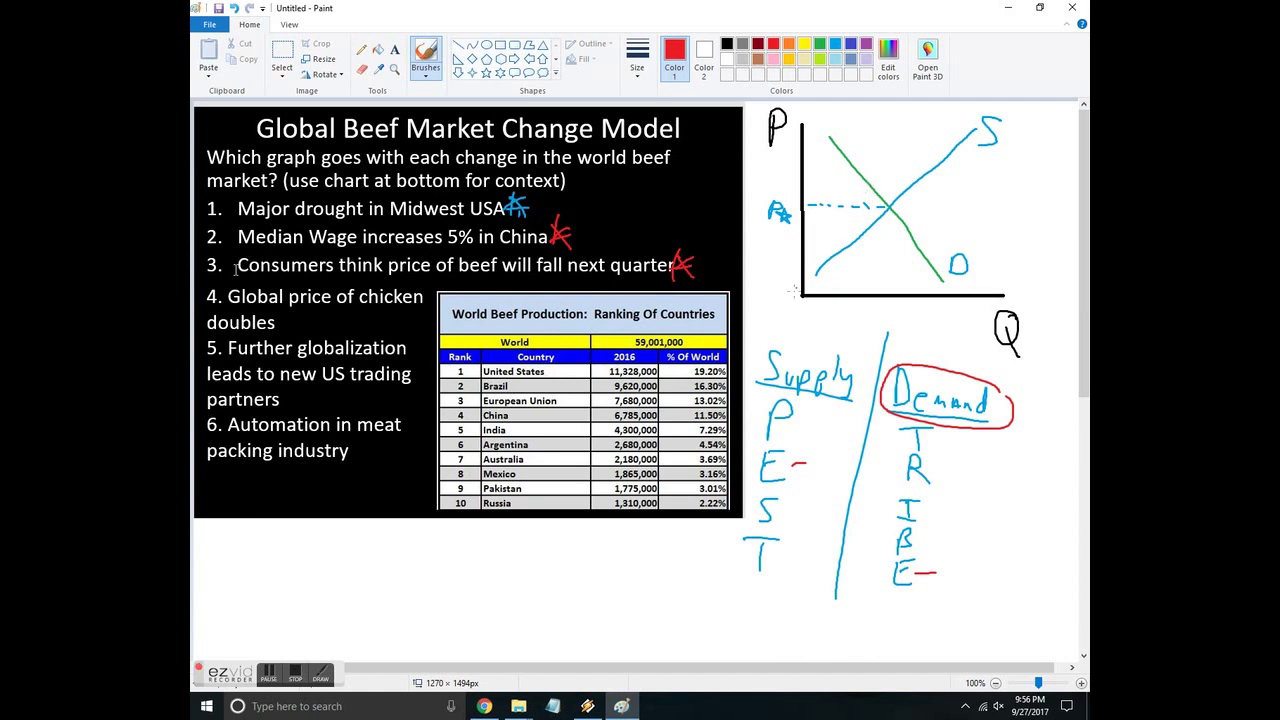
mouse_move(792, 292)
left_mouse_down()
mouse_move(777, 300)
mouse_move(790, 298)
left_mouse_up()
Step: Sketch a left-shifted red D′ with shift arrows and lower dashed price, then undo it
mouse_move(872, 190)
left_mouse_down()
mouse_move(848, 178)
mouse_move(848, 204)
left_mouse_up()
mouse_move(910, 244)
left_mouse_down()
mouse_move(884, 236)
mouse_move(898, 250)
left_mouse_up()
mouse_move(814, 168)
left_mouse_down()
mouse_move(886, 277)
mouse_move(900, 287)
mouse_move(910, 270)
left_mouse_up()
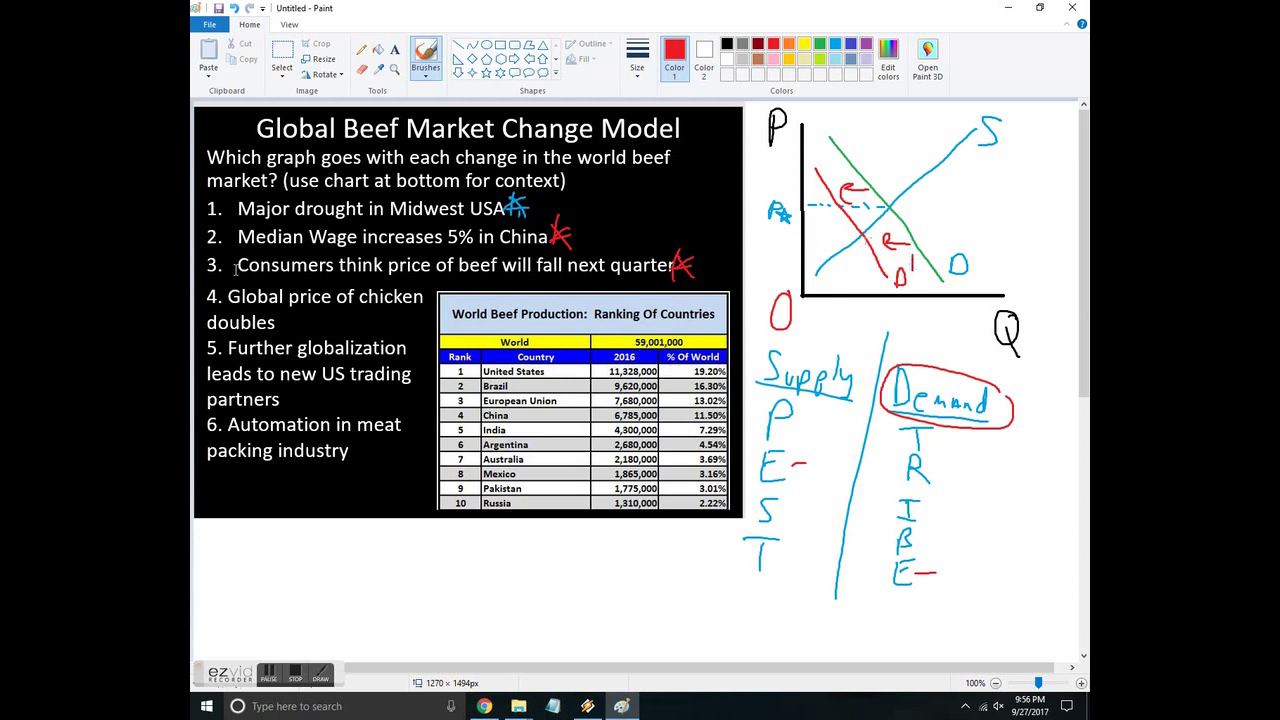
left_click_drag(817, 234, 761, 234)
mouse_move(757, 221)
left_mouse_down()
mouse_move(762, 236)
mouse_move(772, 222)
left_mouse_up()
key("ctrl+z")
key("ctrl+z")
key("ctrl+z")
key("ctrl+z")
key("ctrl+z")
key("ctrl+z")
key("ctrl+z")
key("ctrl+z")
key("ctrl+z")
key("ctrl+z")
key("ctrl+z")
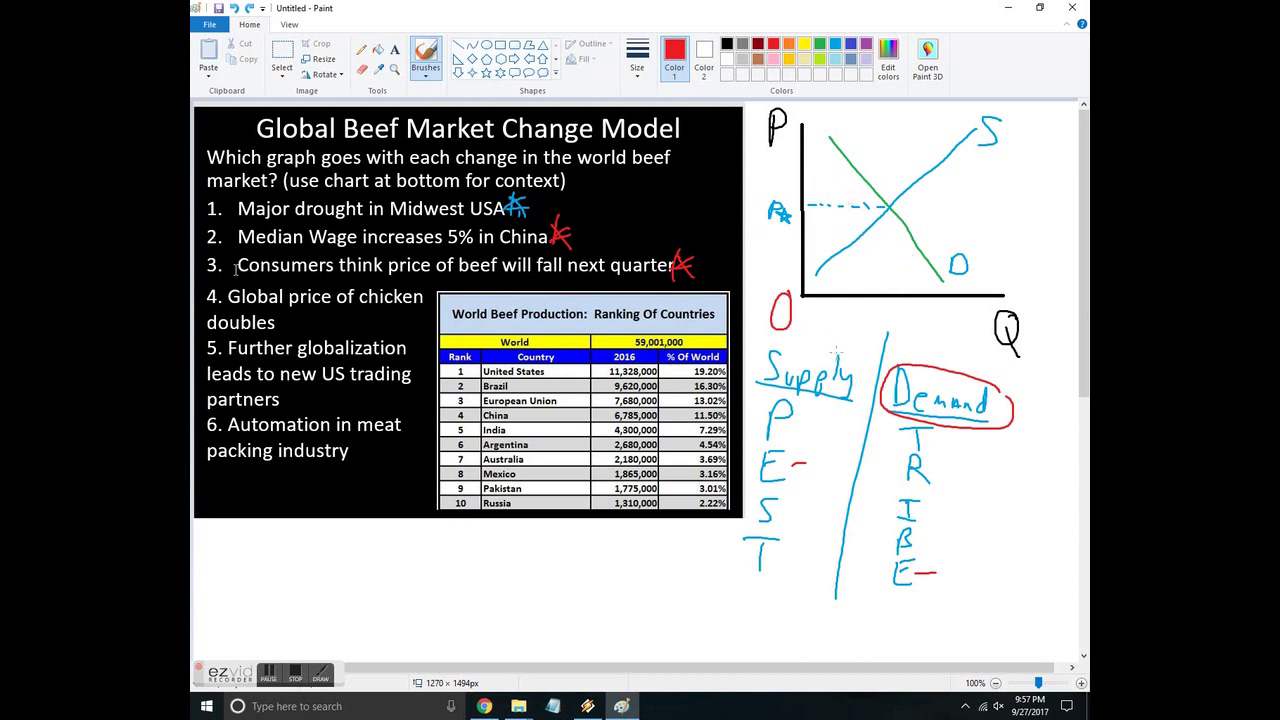
key("ctrl+z")
key("ctrl+z")
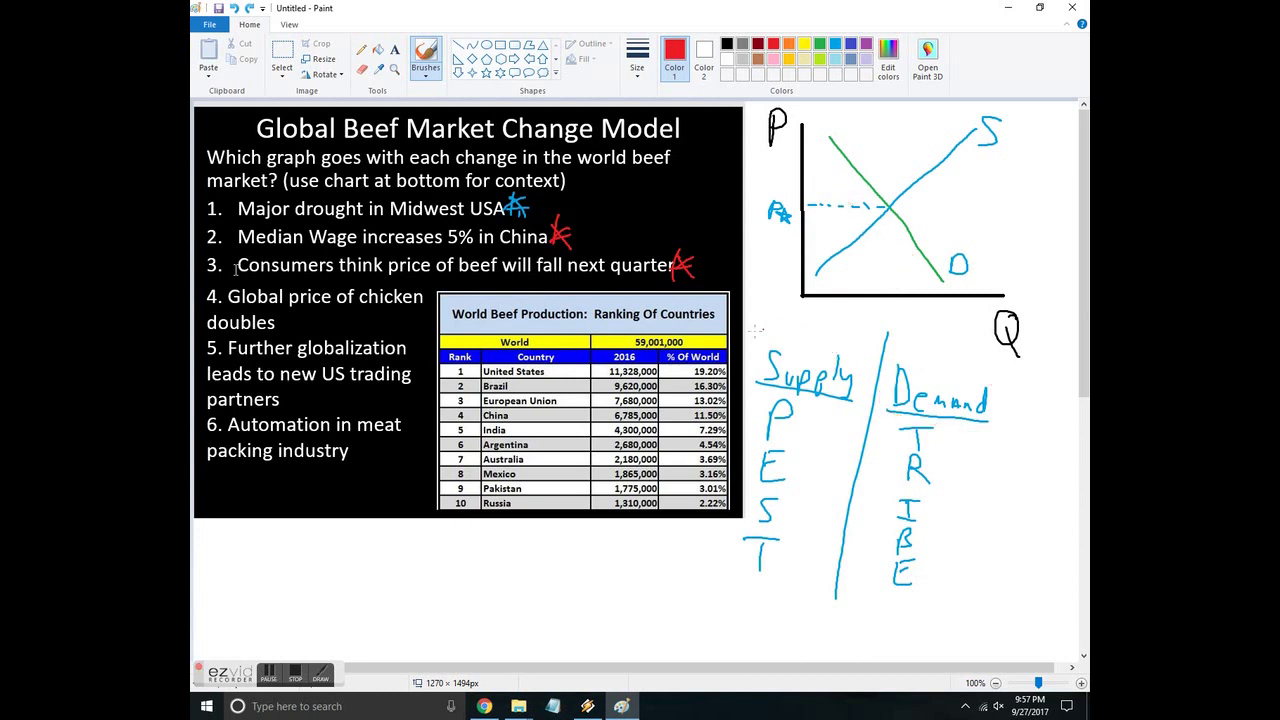
Step: Draw a red asterisk after item 4 about chicken prices and circle the R in TRIBE
mouse_move(358, 308)
left_mouse_down()
mouse_move(378, 326)
mouse_move(356, 328)
mouse_move(372, 328)
left_mouse_up()
left_click_drag(352, 318, 384, 316)
mouse_move(942, 481)
left_mouse_down()
mouse_move(932, 452)
mouse_move(895, 450)
mouse_move(938, 468)
left_mouse_up()
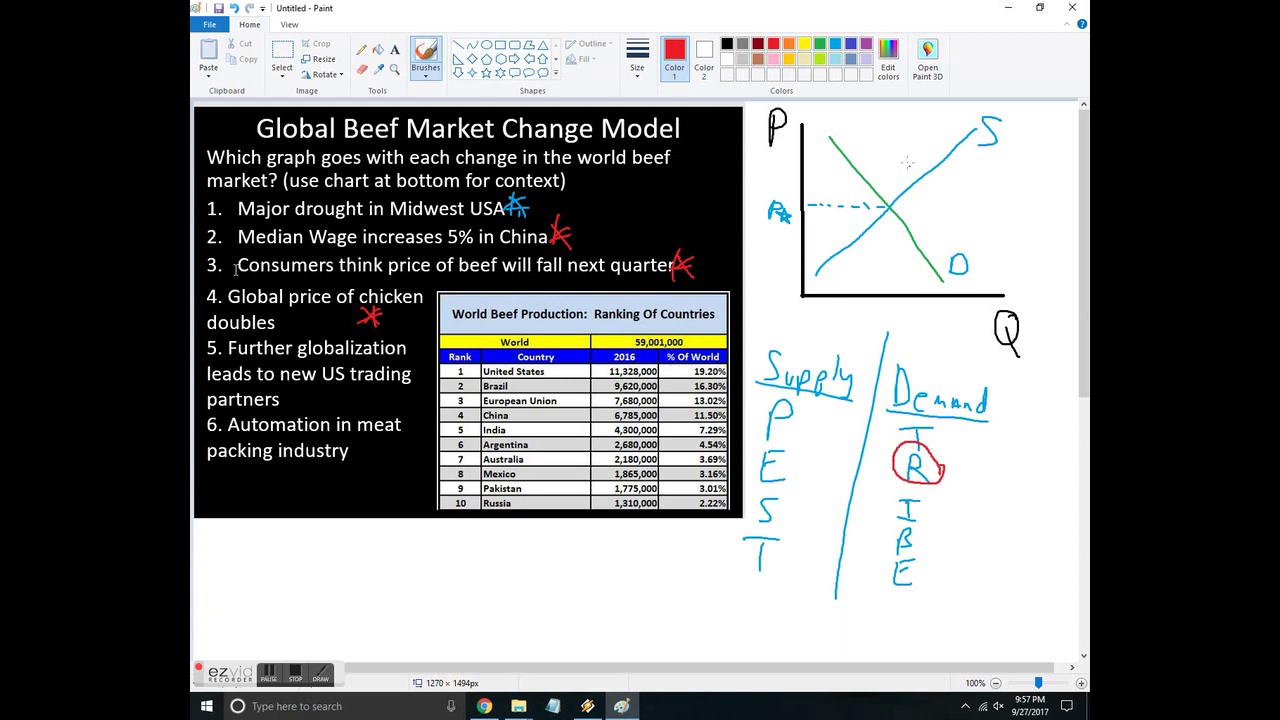
Step: Draw a right-shifted red D′ with a dashed line and upward arrow at the higher price
left_click_drag(875, 124, 966, 264)
key("ctrl+z")
left_click_drag(870, 122, 989, 250)
mouse_move(996, 240)
left_mouse_down()
mouse_move(996, 268)
mouse_move(1008, 241)
mouse_move(1018, 247)
left_mouse_up()
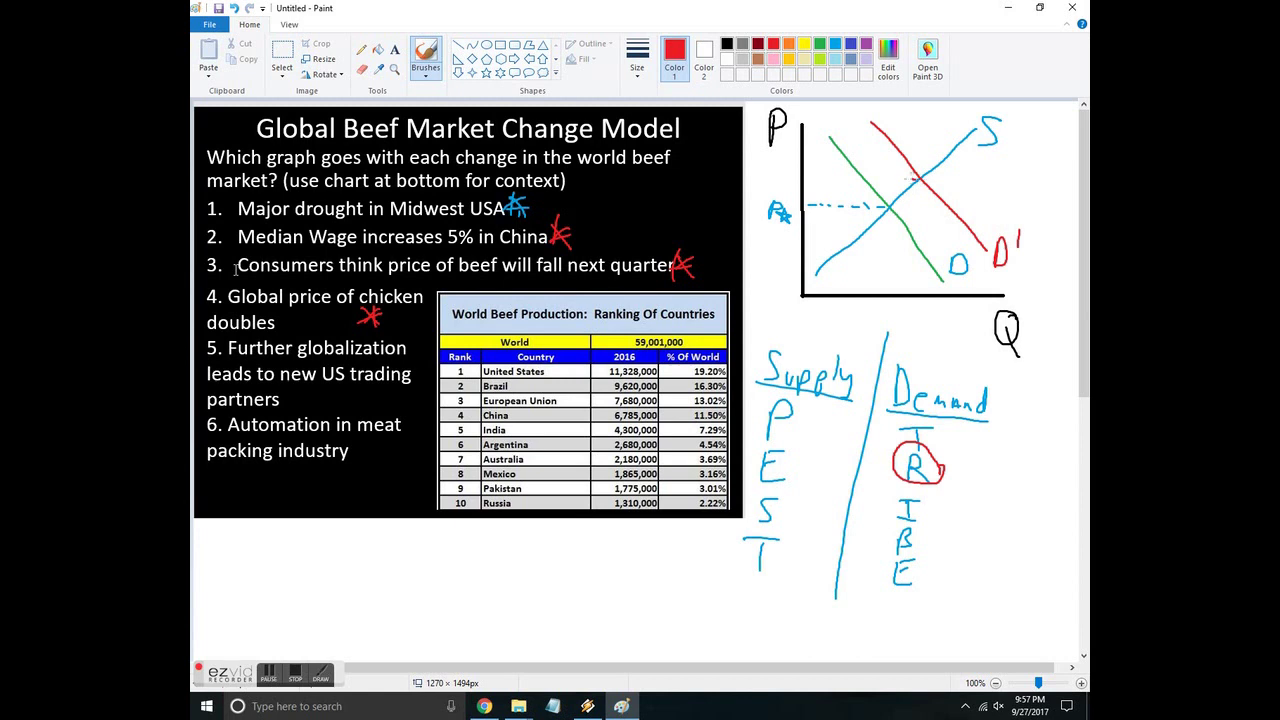
left_click_drag(896, 177, 789, 178)
mouse_move(784, 190)
left_mouse_down()
mouse_move(789, 177)
mouse_move(796, 190)
left_mouse_up()
Step: Drop dashed lines to the Q axis with a quantity-increase arrow, then undo the whole D′ sketch
left_click_drag(889, 212, 889, 250)
mouse_move(889, 266)
left_mouse_down()
mouse_move(889, 292)
mouse_move(946, 313)
left_mouse_up()
left_click_drag(946, 313, 931, 322)
left_click_drag(920, 182, 925, 292)
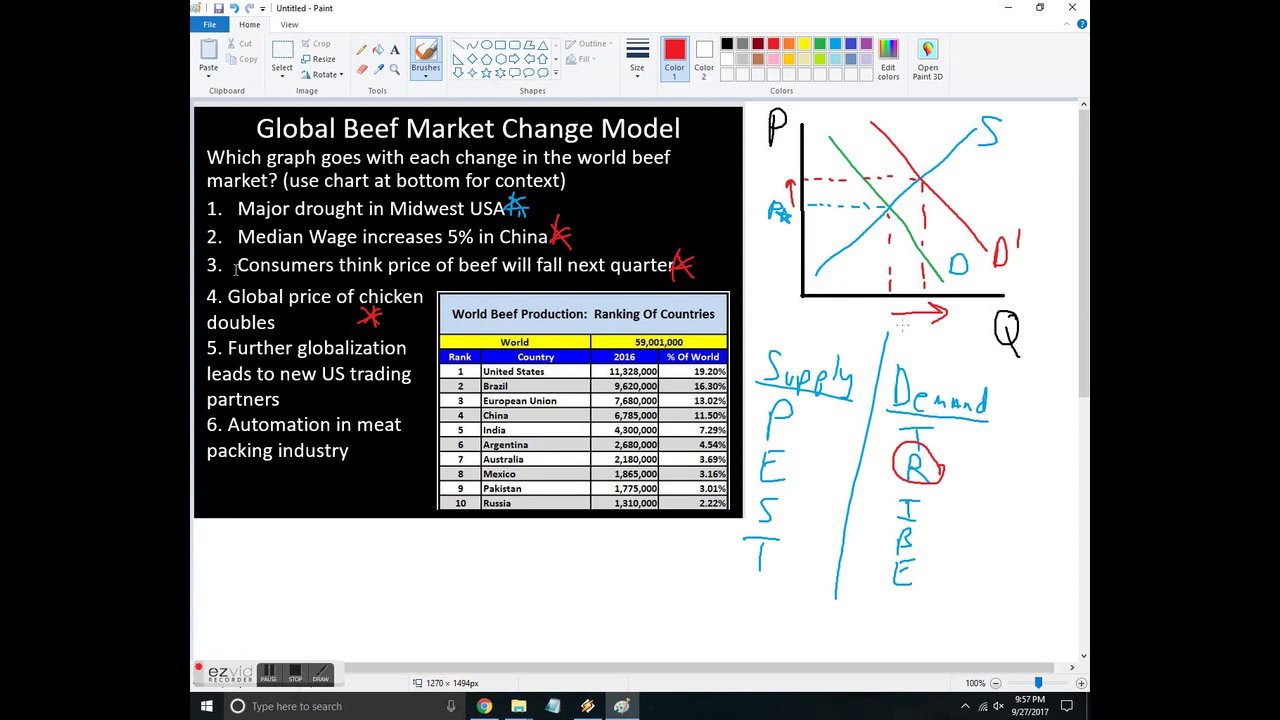
key("ctrl+z")
key("ctrl+z")
key("ctrl+z")
key("ctrl+z")
key("ctrl+z")
key("ctrl+z")
key("ctrl+z")
key("ctrl+z")
key("ctrl+z")
key("ctrl+z")
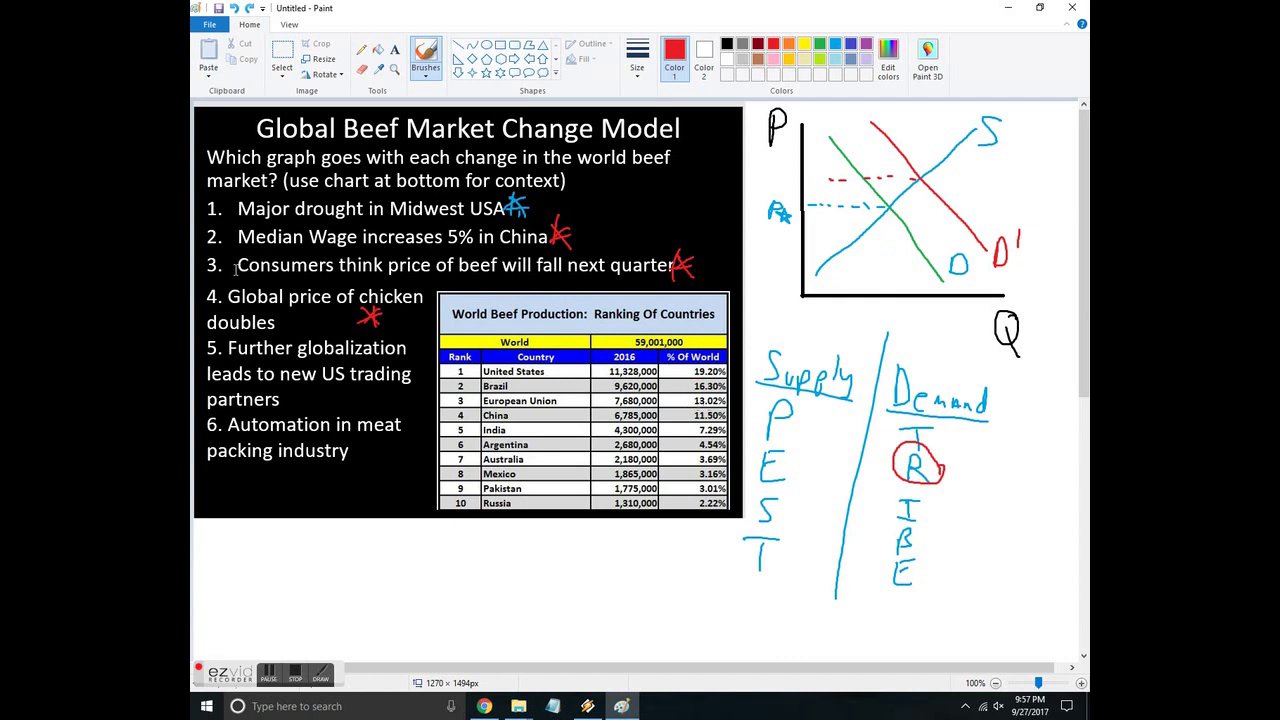
key("ctrl+z")
key("ctrl+z")
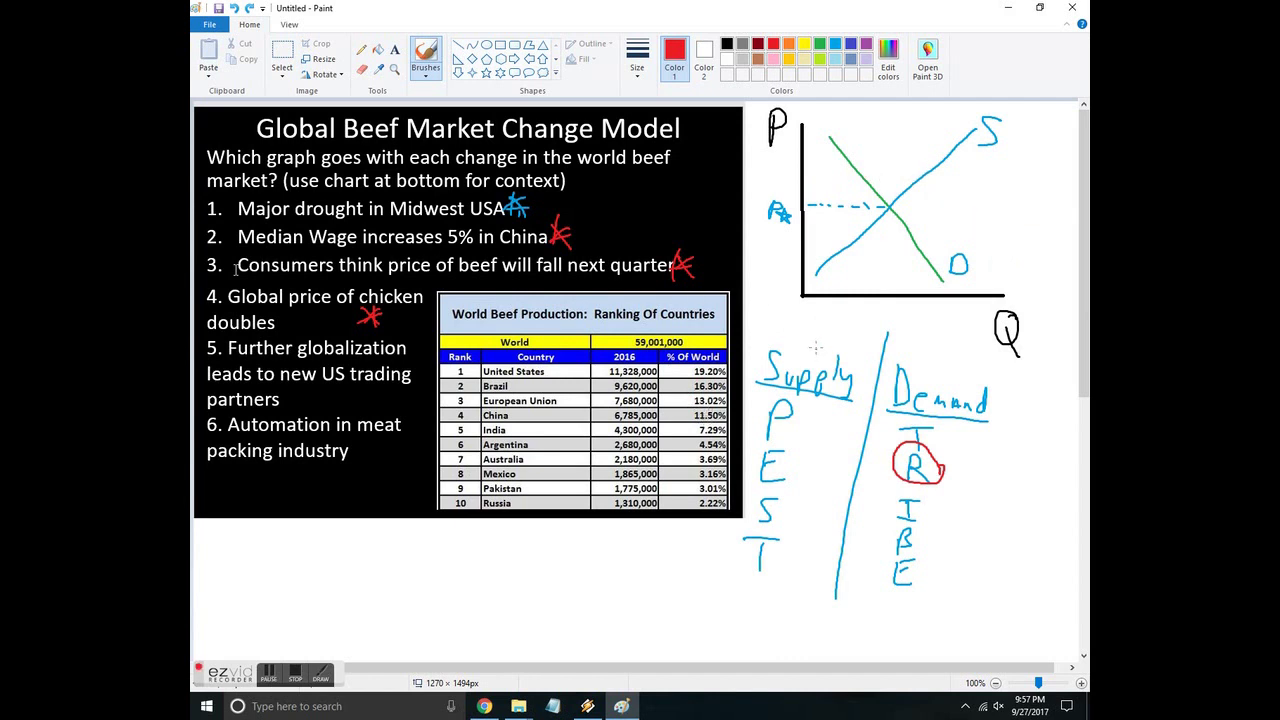
Step: Move the red circle from R to B in TRIBE and draw a right-shifted D′ with higher dashed price
key("ctrl+z")
mouse_move(916, 541)
left_mouse_down()
mouse_move(914, 516)
mouse_move(890, 553)
mouse_move(931, 526)
left_mouse_up()
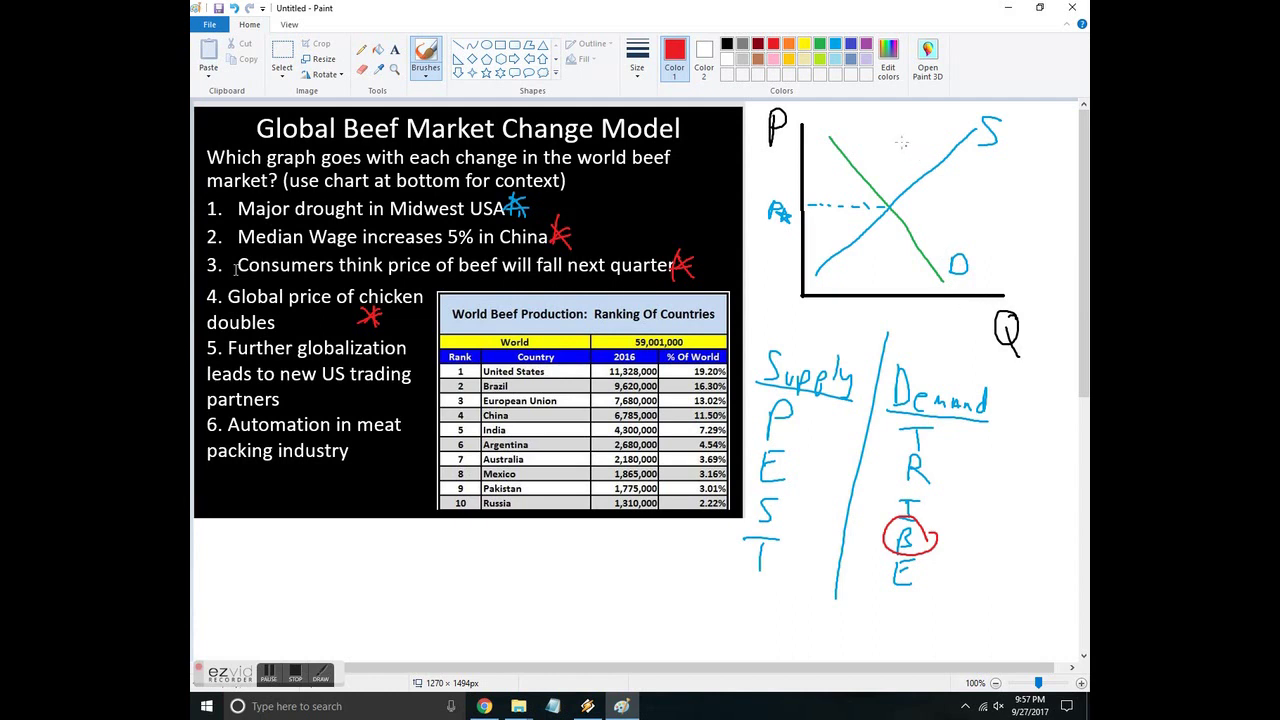
mouse_move(882, 121)
left_mouse_down()
mouse_move(970, 250)
mouse_move(1003, 244)
left_mouse_up()
left_click_drag(908, 226, 950, 229)
left_click_drag(940, 220, 944, 237)
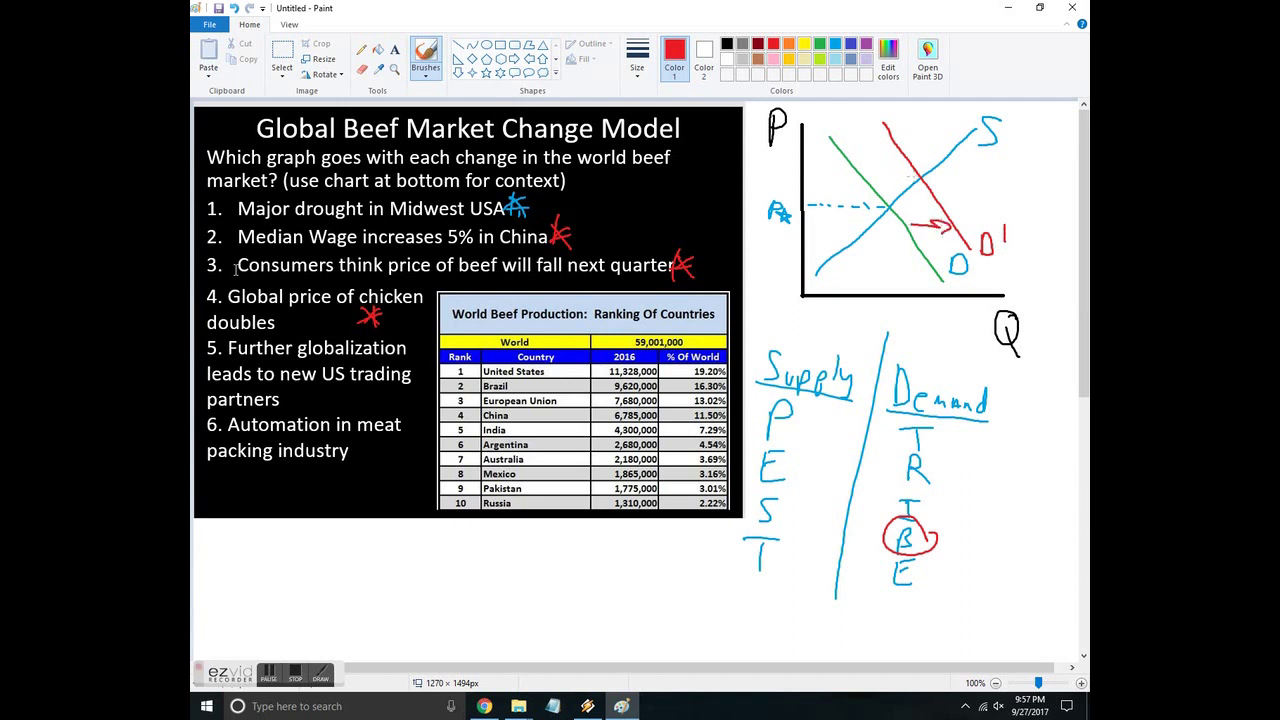
mouse_move(868, 177)
left_mouse_down()
mouse_move(797, 177)
mouse_move(764, 200)
mouse_move(763, 183)
left_mouse_up()
left_click_drag(755, 193, 770, 192)
Step: Circle the globalization wording in item 5 and underline United States, then undo the annotations
mouse_move(376, 346)
left_mouse_down()
mouse_move(326, 352)
mouse_move(386, 338)
mouse_move(316, 340)
left_mouse_up()
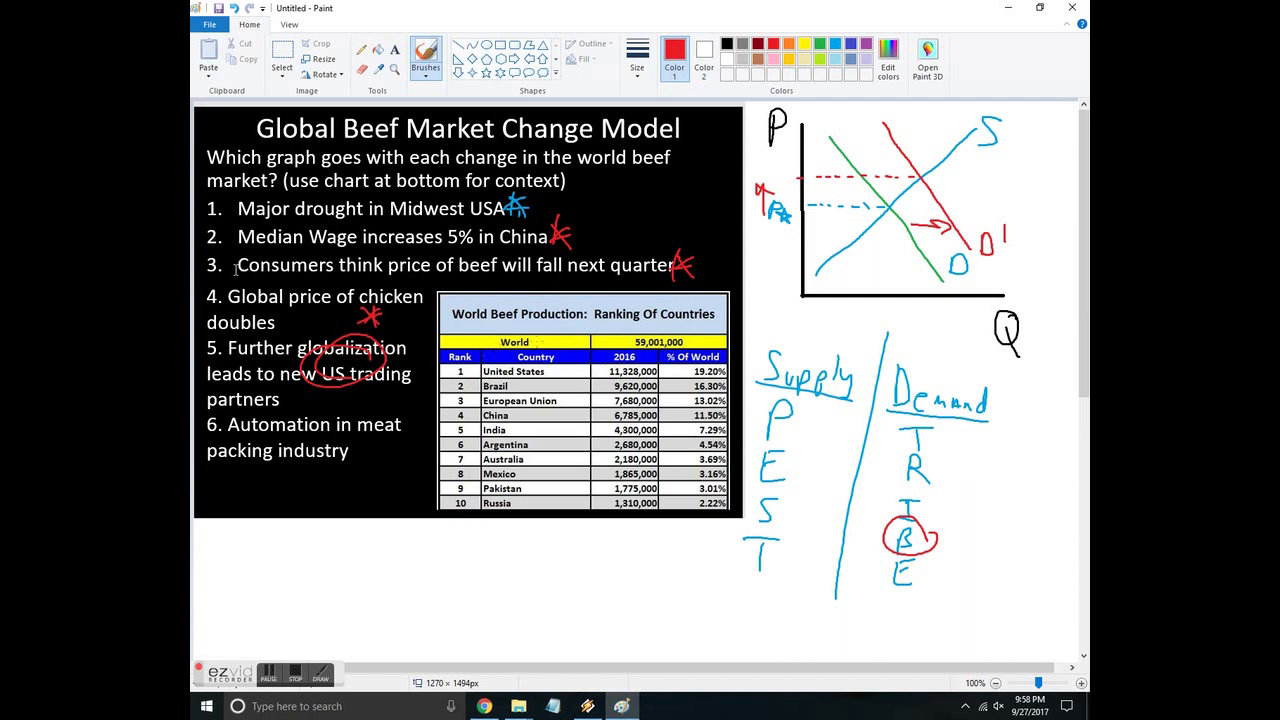
mouse_move(478, 380)
left_mouse_down()
mouse_move(547, 375)
mouse_move(545, 364)
mouse_move(486, 363)
mouse_move(494, 382)
left_mouse_up()
key("ctrl+z")
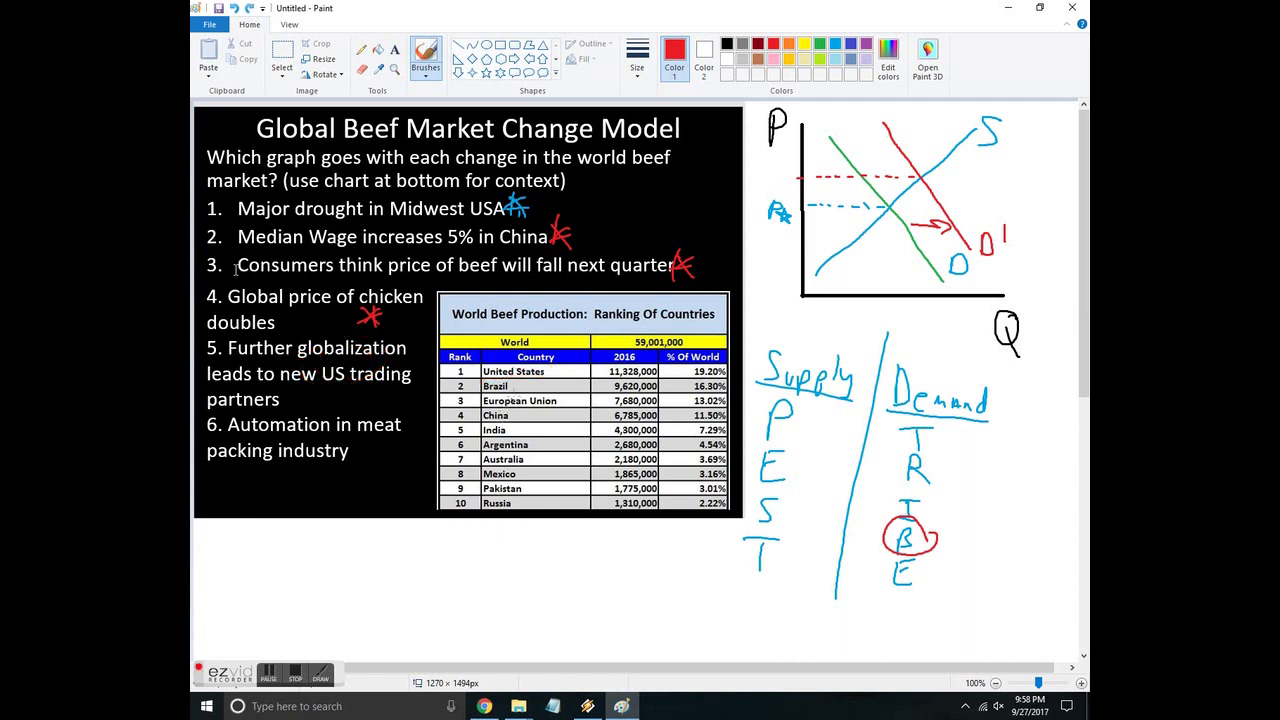
Step: Clear the remaining red markings and circle the T in PEST in red
key("ctrl+z")
key("ctrl+z")
key("ctrl+z")
key("ctrl+z")
key("ctrl+z")
key("ctrl+z")
key("ctrl+z")
key("ctrl+z")
mouse_move(790, 549)
left_mouse_down()
mouse_move(724, 565)
mouse_move(795, 540)
mouse_move(772, 524)
left_mouse_up()
mouse_move(766, 592)
left_mouse_down()
mouse_move(735, 530)
mouse_move(800, 568)
left_mouse_up()
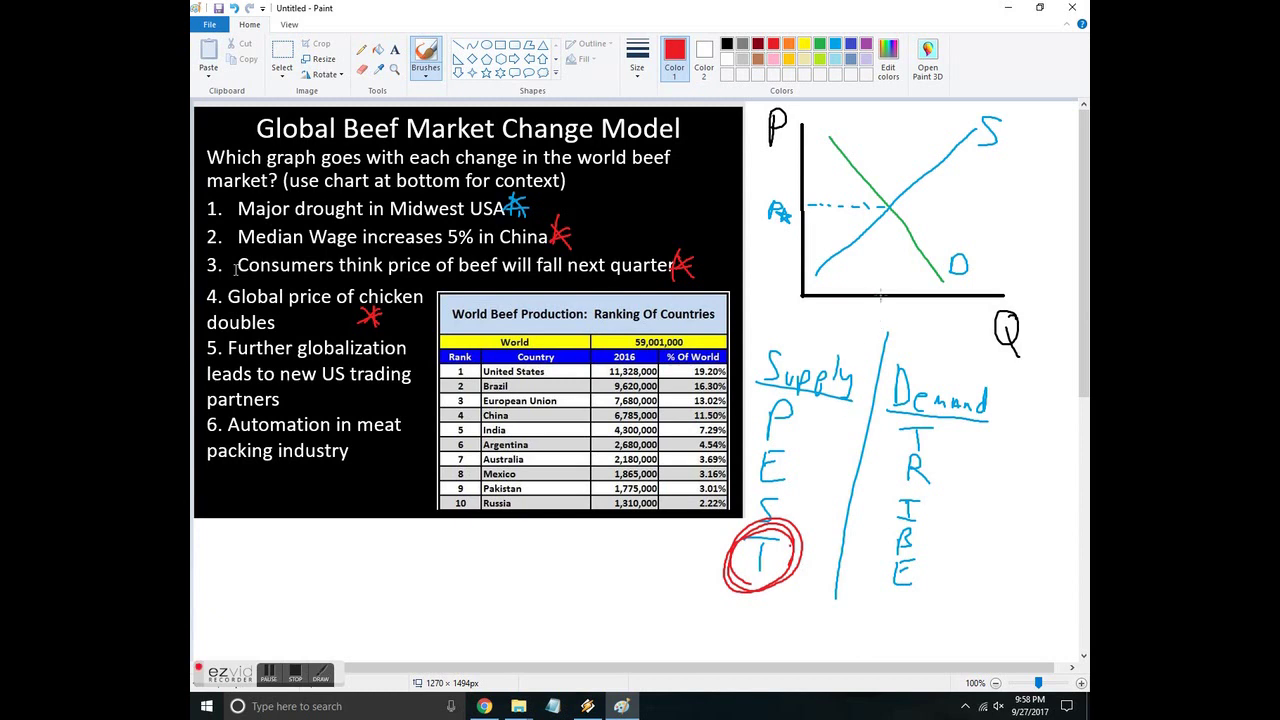
Step: Draw a right-shifted red S′ with shift arrows and a lower dashed price, and circle item 6's automation wording
mouse_move(862, 290)
left_mouse_down()
mouse_move(1006, 155)
mouse_move(1014, 164)
mouse_move(1047, 141)
left_mouse_up()
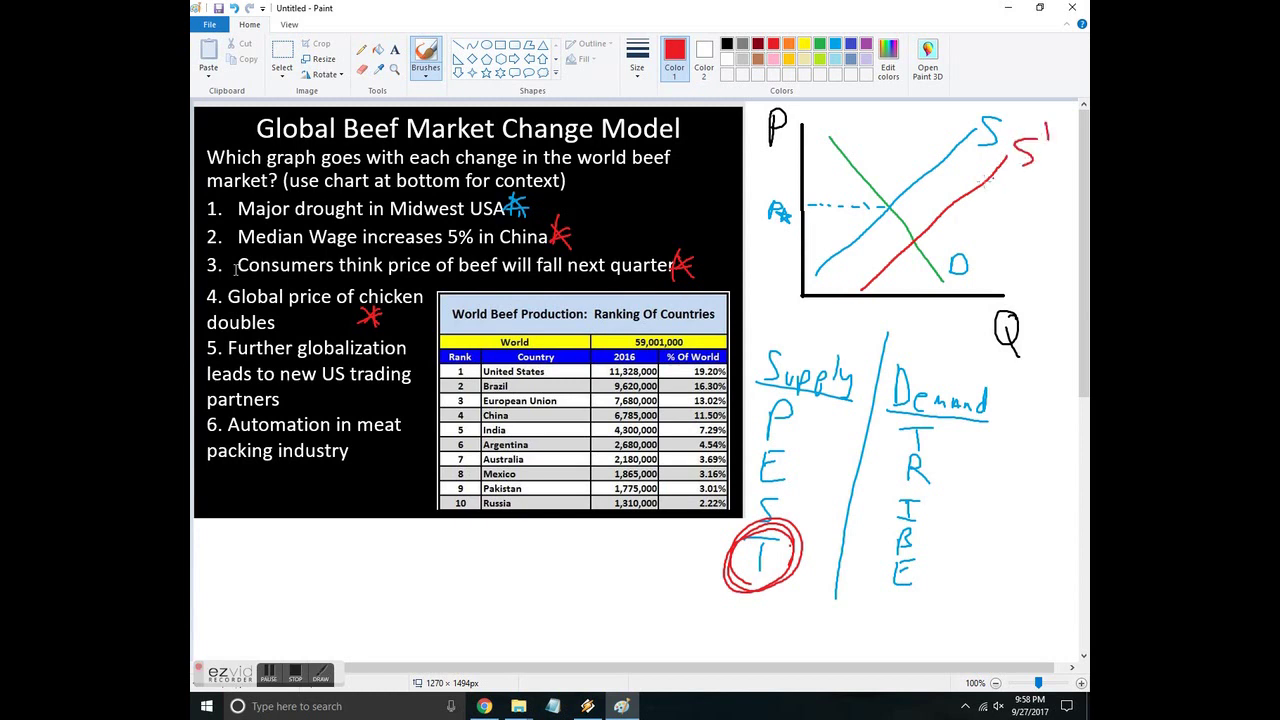
left_click_drag(932, 188, 970, 184)
mouse_move(843, 259)
left_mouse_down()
mouse_move(881, 258)
mouse_move(834, 243)
left_mouse_up()
key("ctrl+z")
left_click_drag(910, 240, 764, 234)
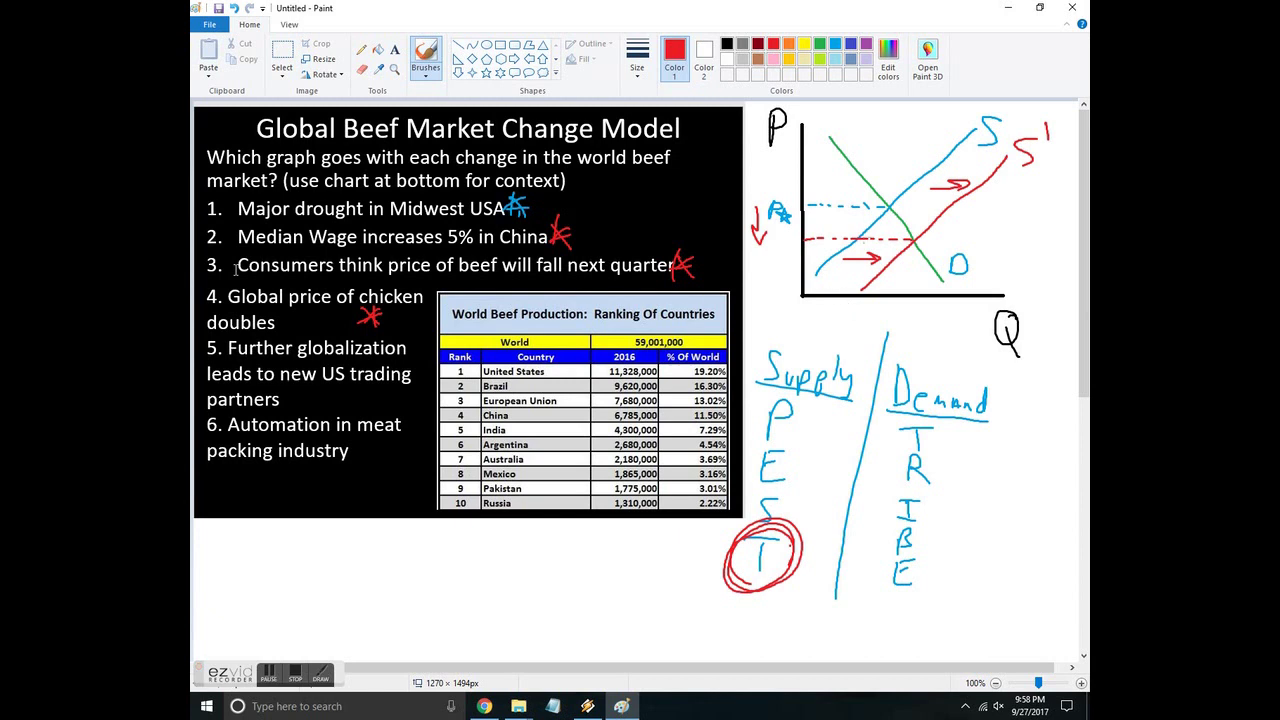
mouse_move(362, 405)
left_mouse_down()
mouse_move(340, 412)
mouse_move(365, 428)
left_mouse_up()
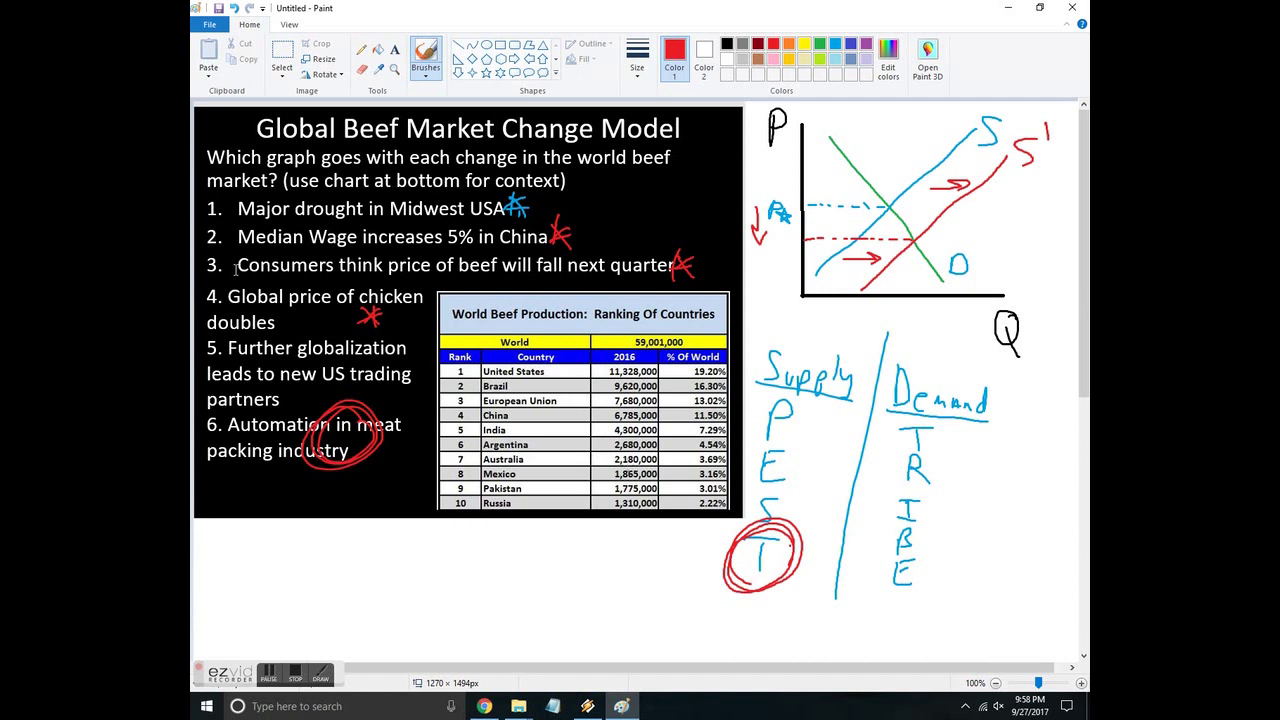
left_click(295, 672)
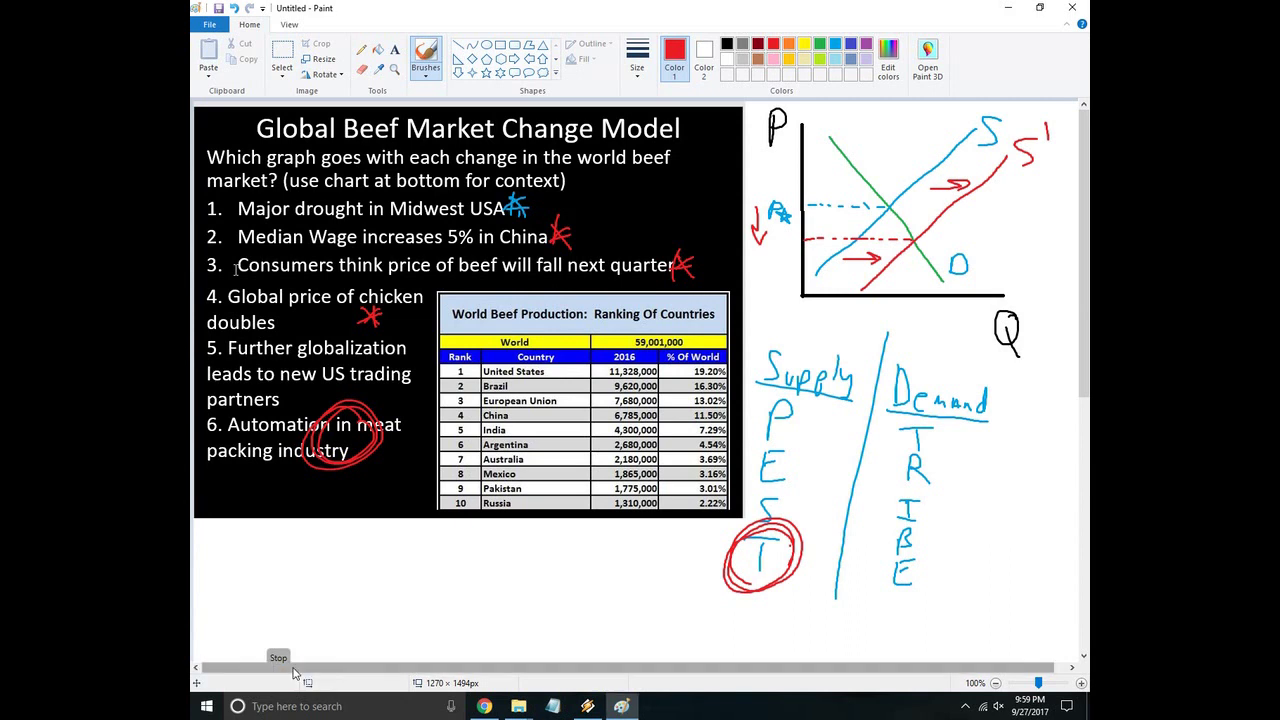